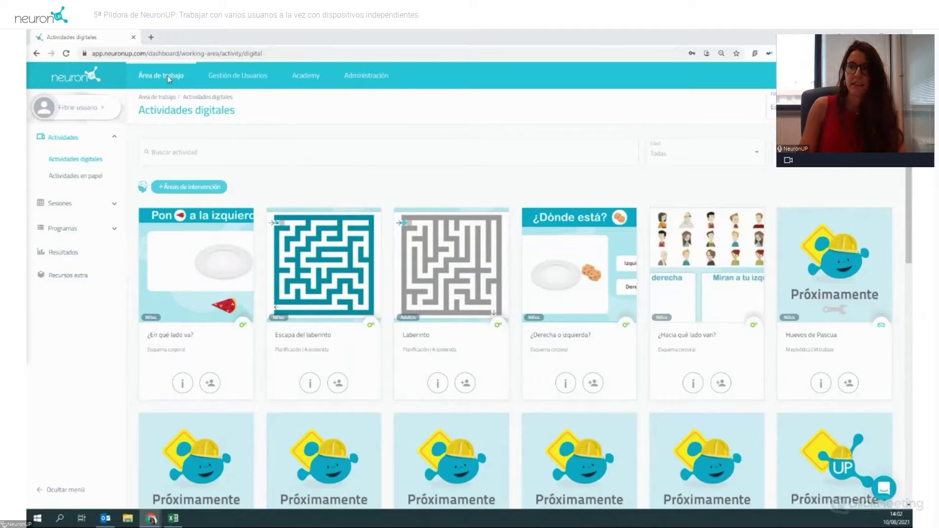
Step: Open the digital sessions calendar and start assigning the Atención session to users
click(77, 204)
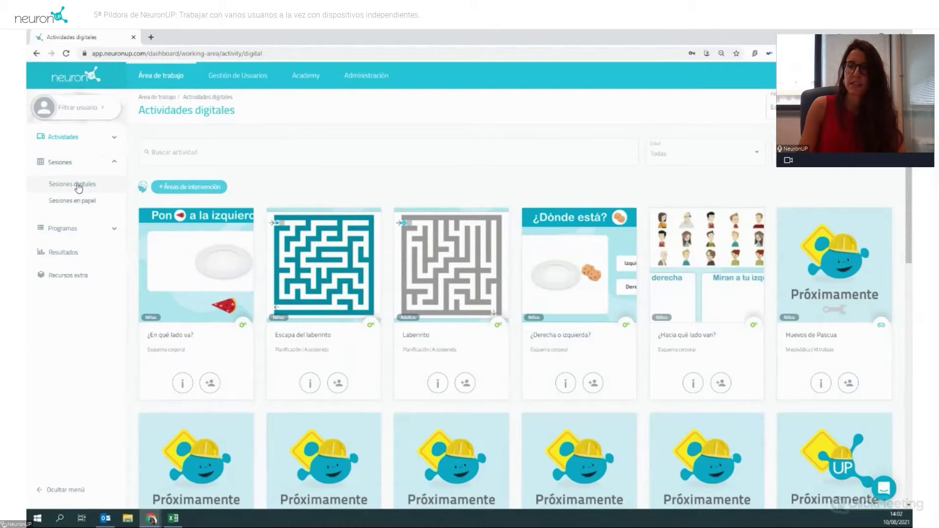
click(75, 184)
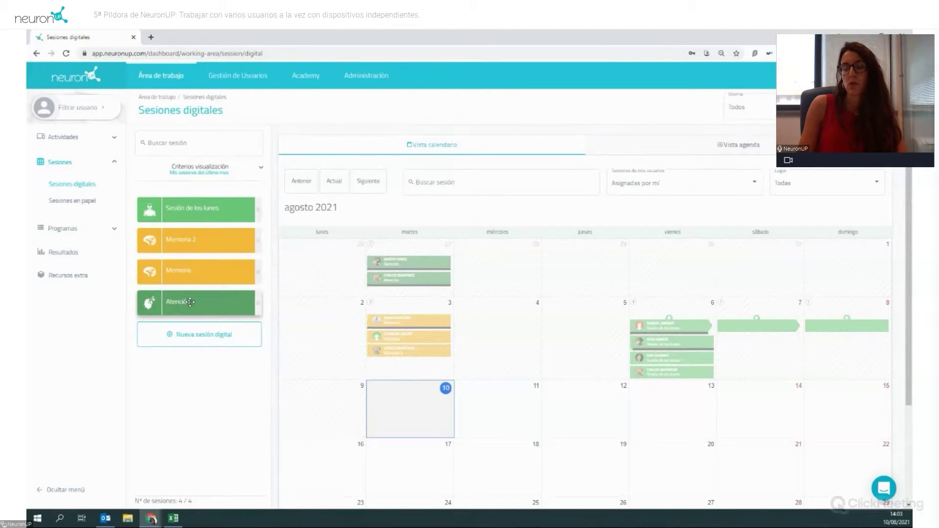
mouse_move(190, 301)
mouse_down()
mouse_move(262, 361)
mouse_move(394, 413)
mouse_move(390, 406)
mouse_move(420, 409)
mouse_move(208, 306)
mouse_up()
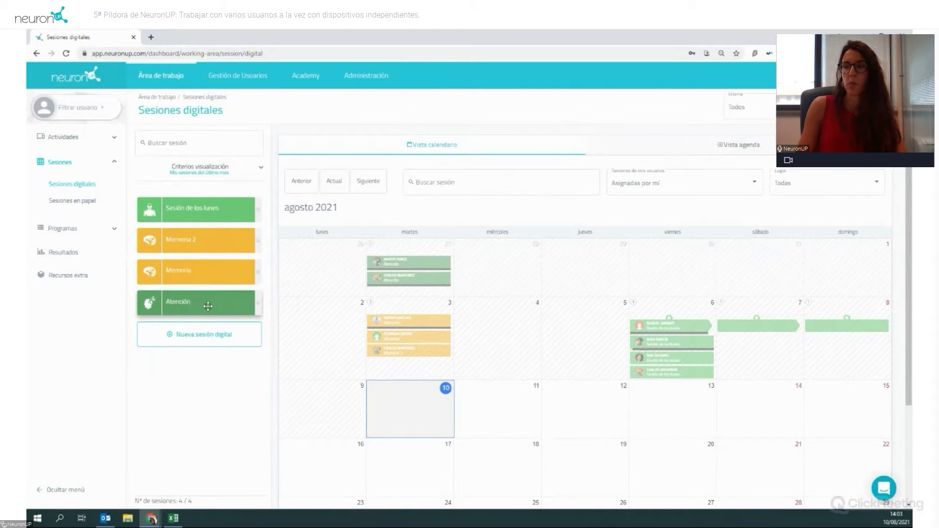
click(198, 305)
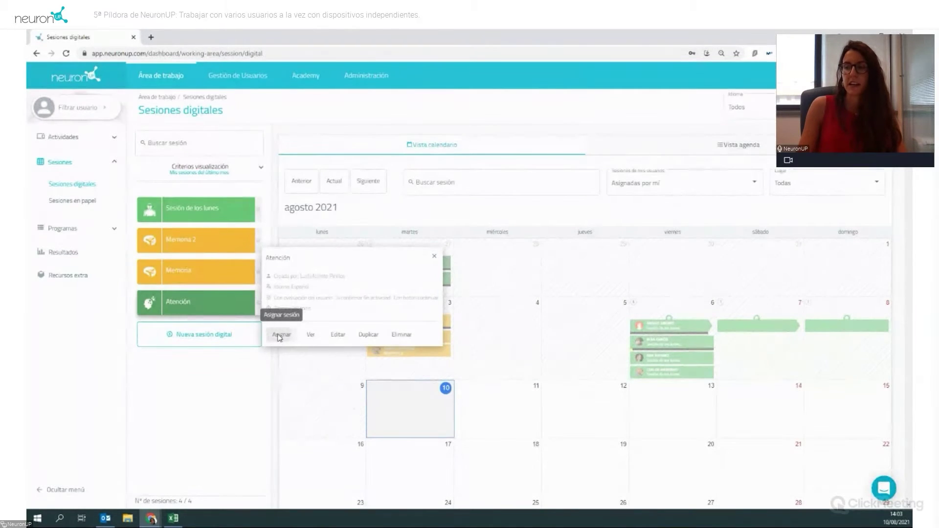
click(278, 337)
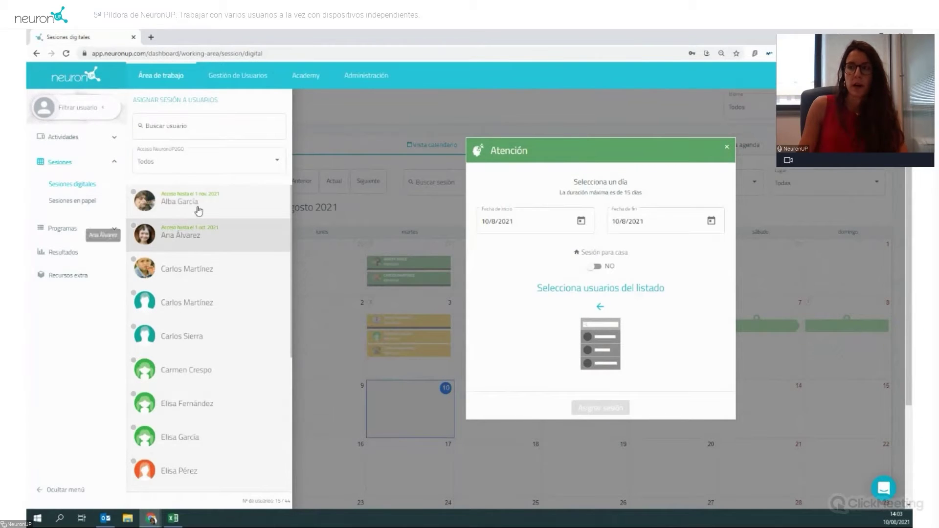
Step: Assign the Atención session for 10/8/2021 to the first and third listed users and the one just below Grupo Lunes
click(196, 211)
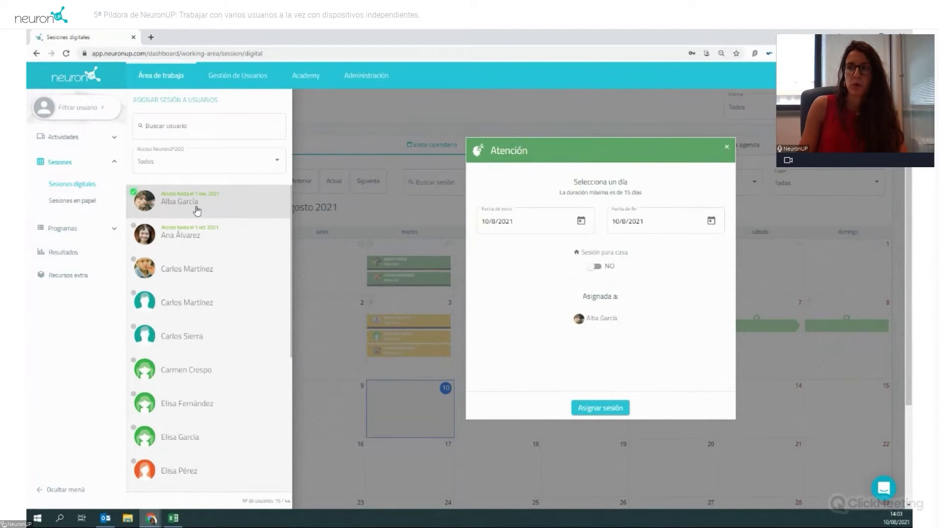
click(194, 269)
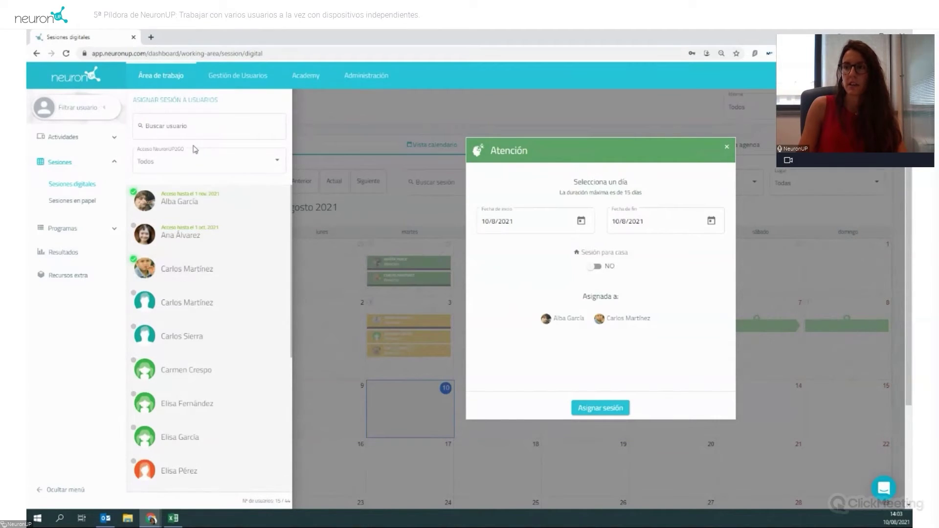
scroll(196, 274, down, 1)
scroll(196, 277, down, 6)
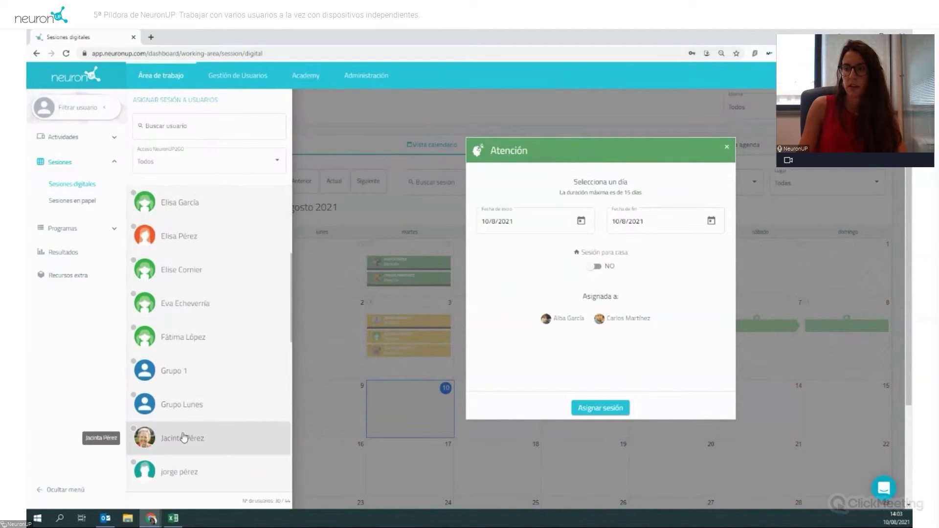
click(192, 442)
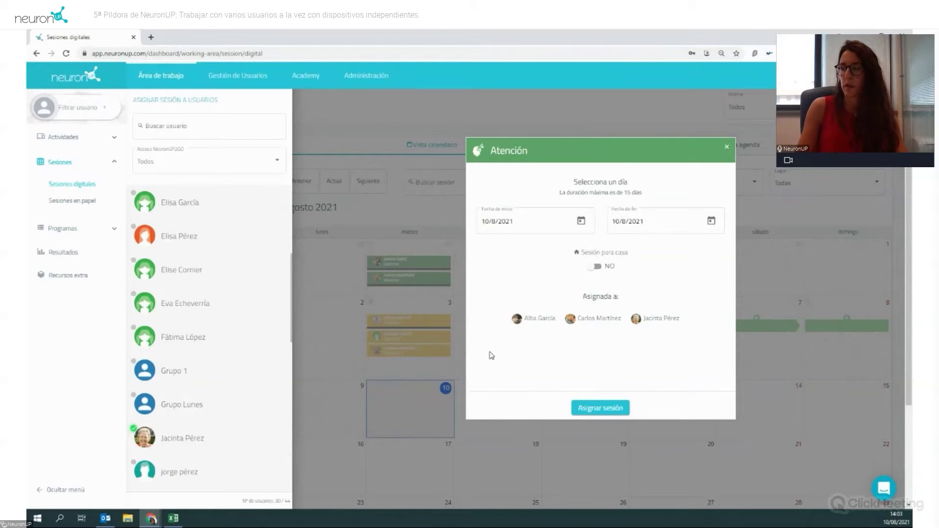
click(600, 409)
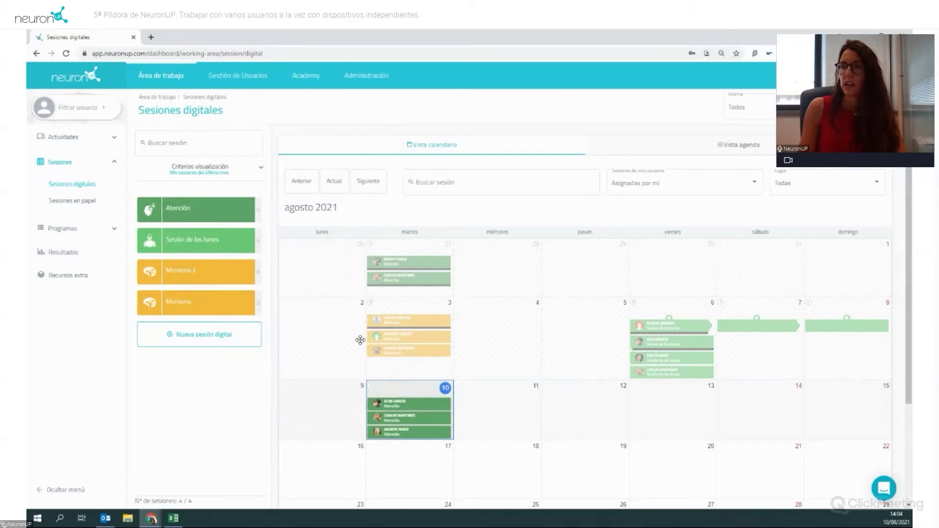
Step: Start the first assigned user's Atención session on 10 August and launch the activity El pequeño glotón de letras
click(393, 405)
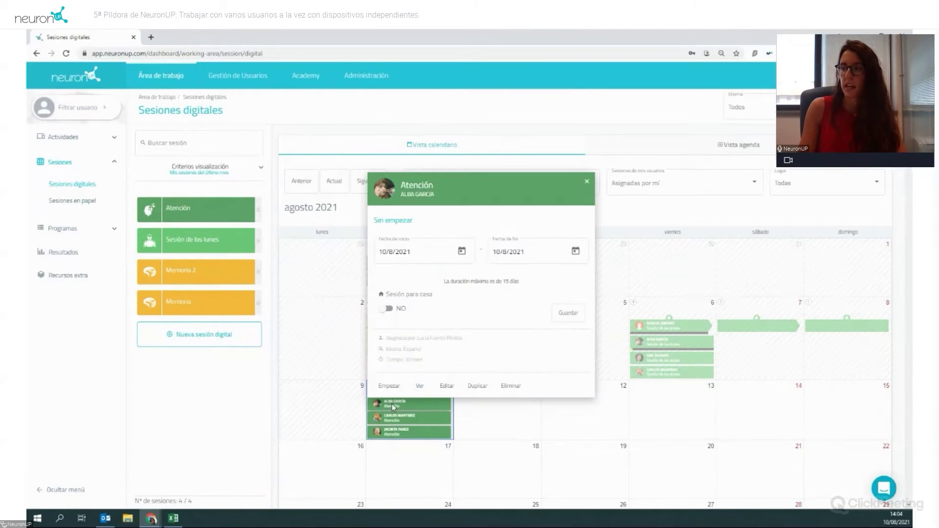
click(389, 386)
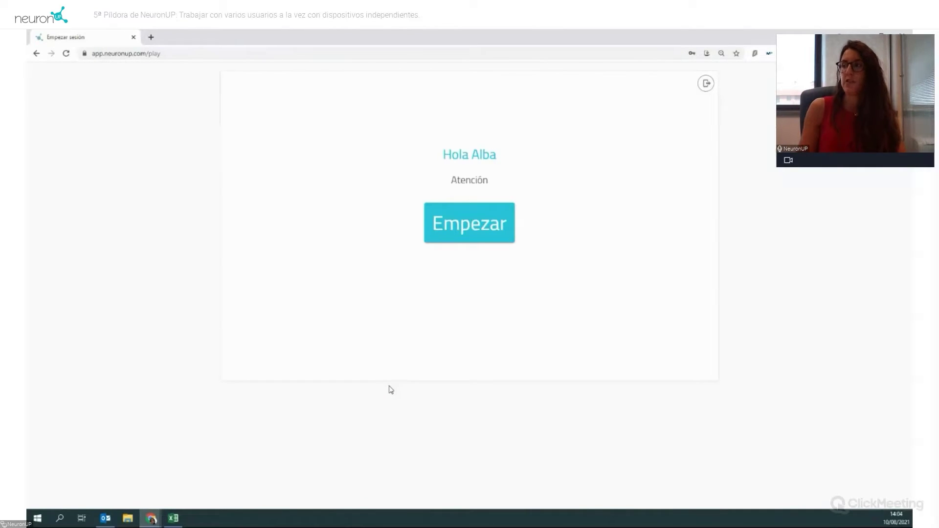
click(455, 235)
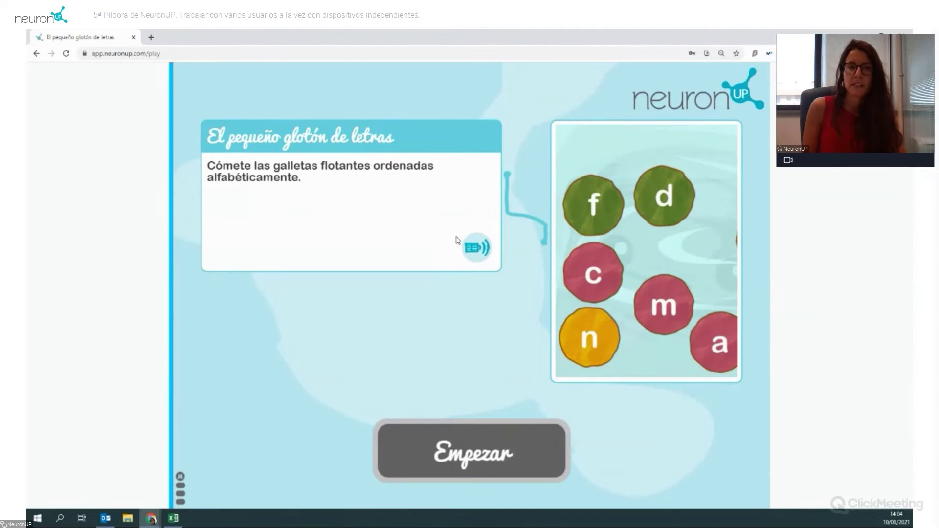
click(437, 448)
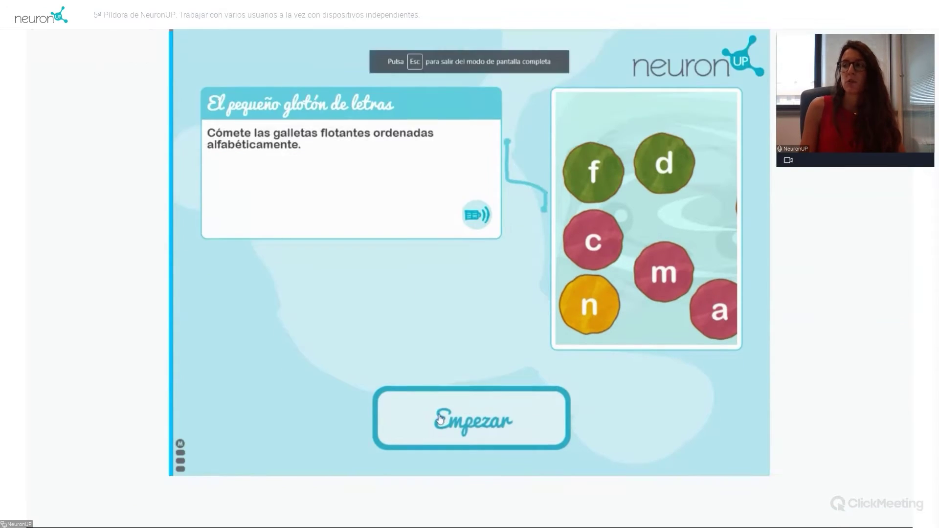
click(463, 285)
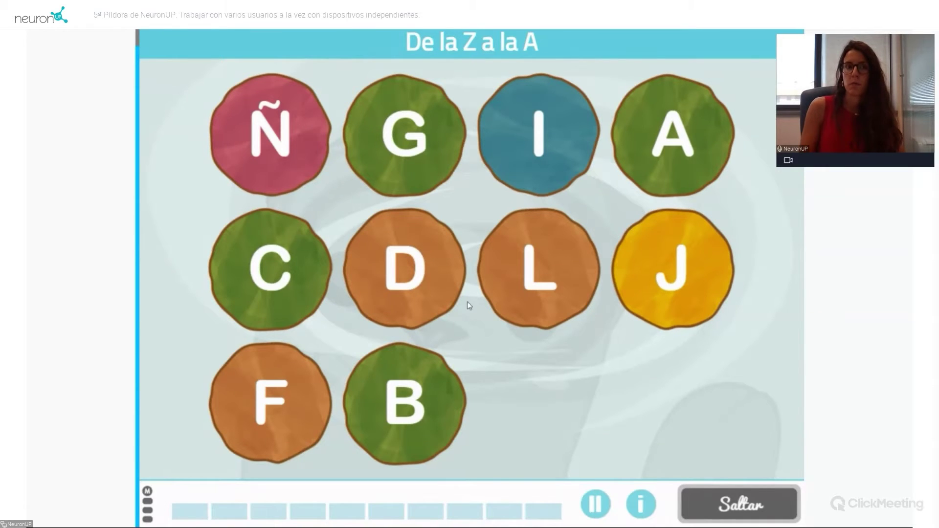
Step: Disconnect the first user's running session and log back in with the saved account e-mail and password
click(149, 503)
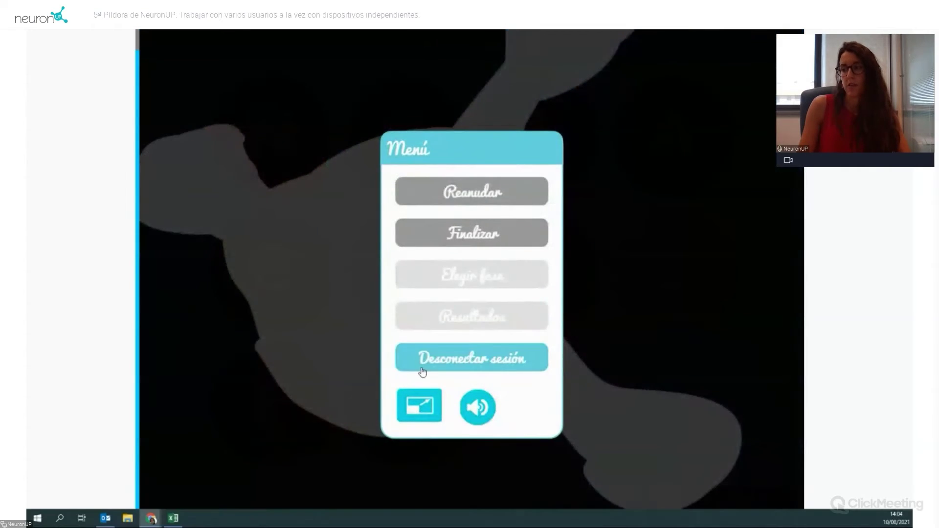
click(422, 370)
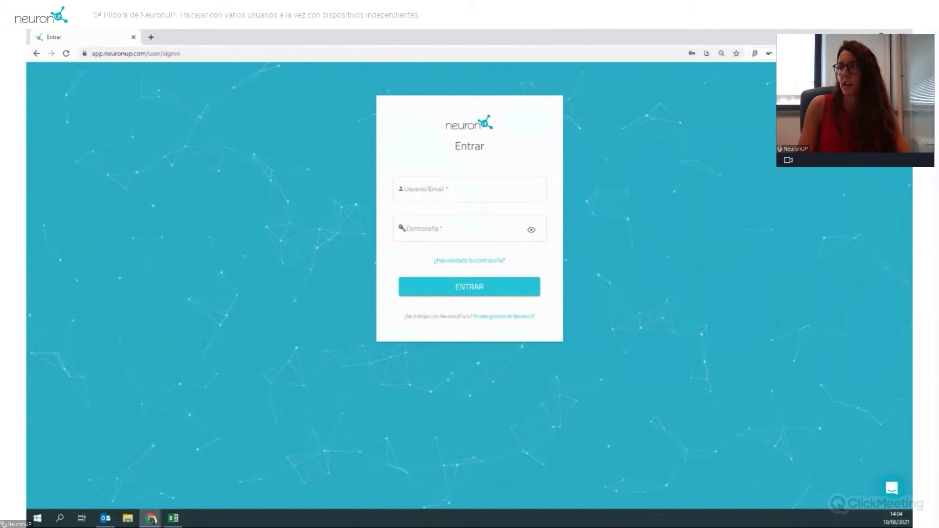
click(796, 53)
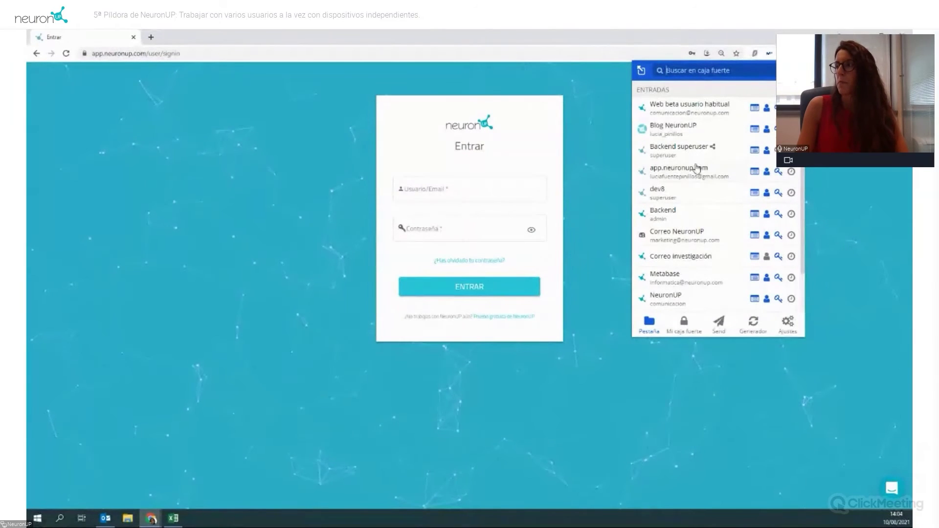
click(704, 116)
click(480, 283)
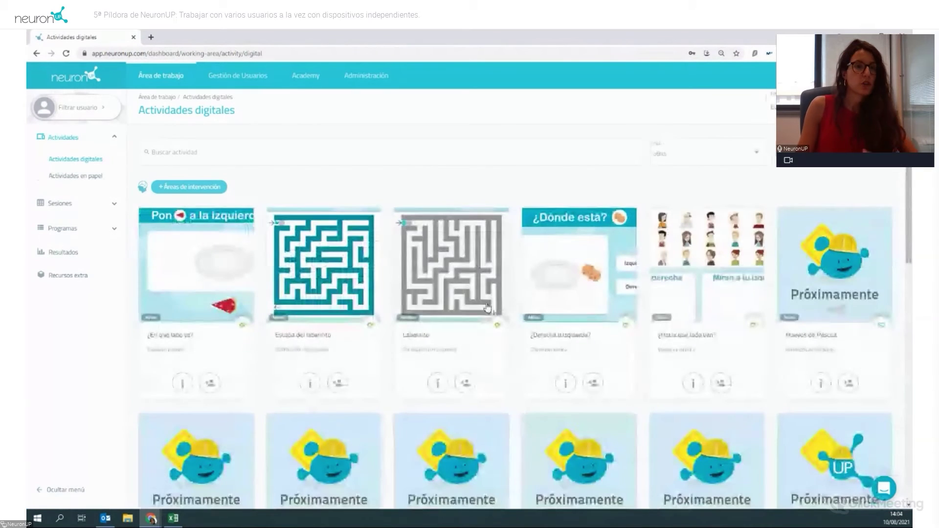
Step: Start the second user's Atención session from the 10 August entry in the digital sessions calendar and launch its letter activity
mouse_move(487, 308)
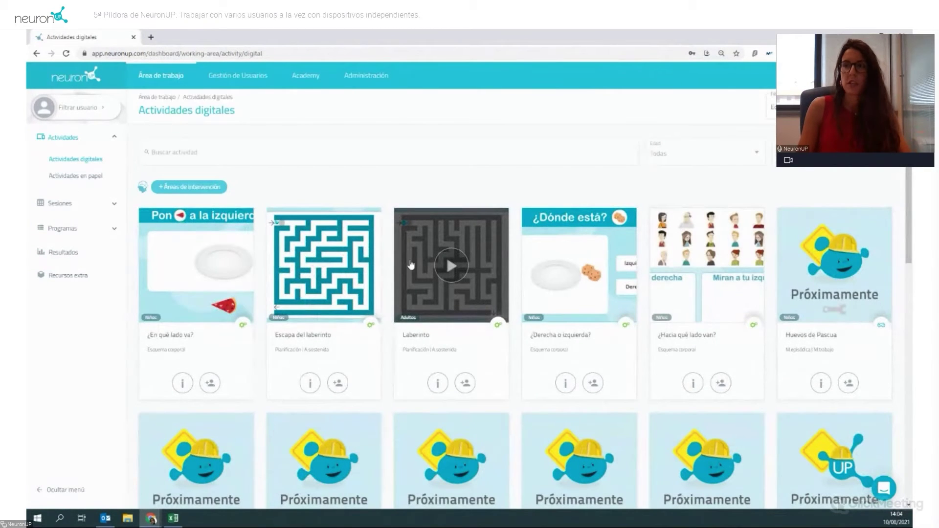
click(63, 203)
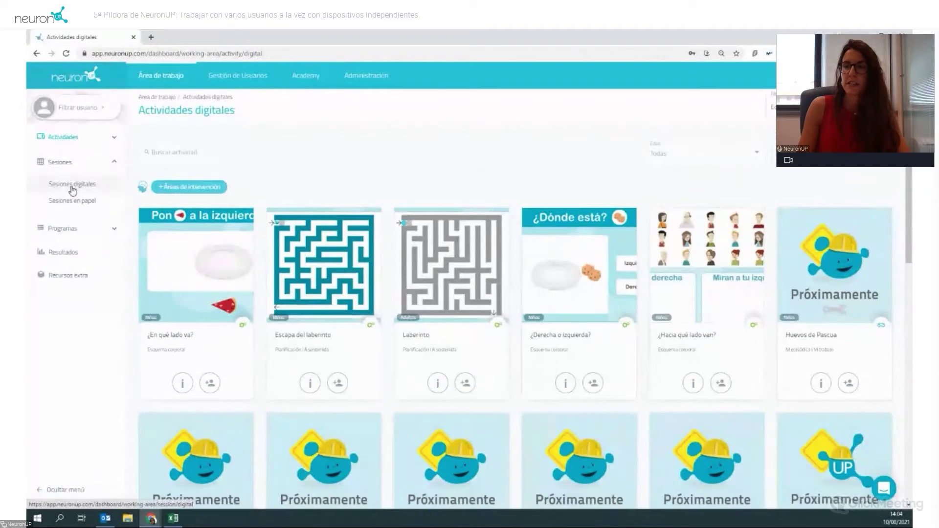
click(70, 184)
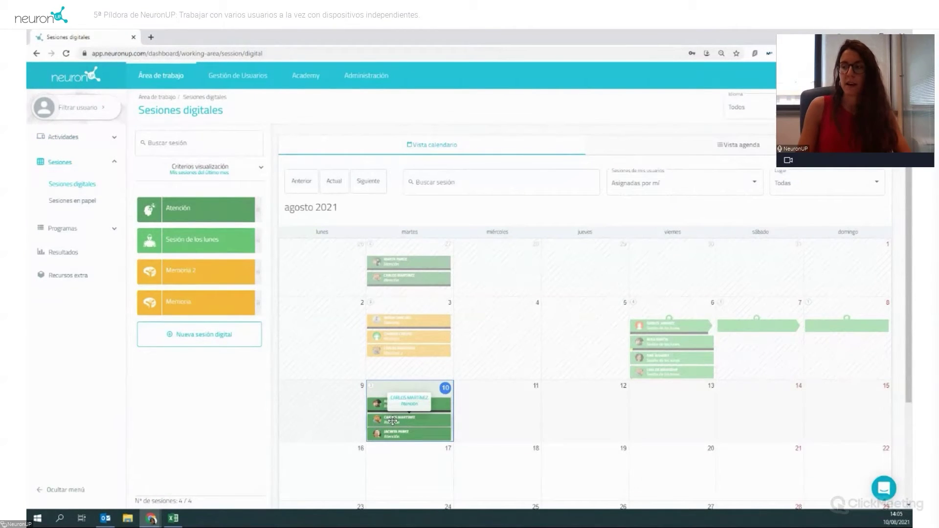
click(386, 421)
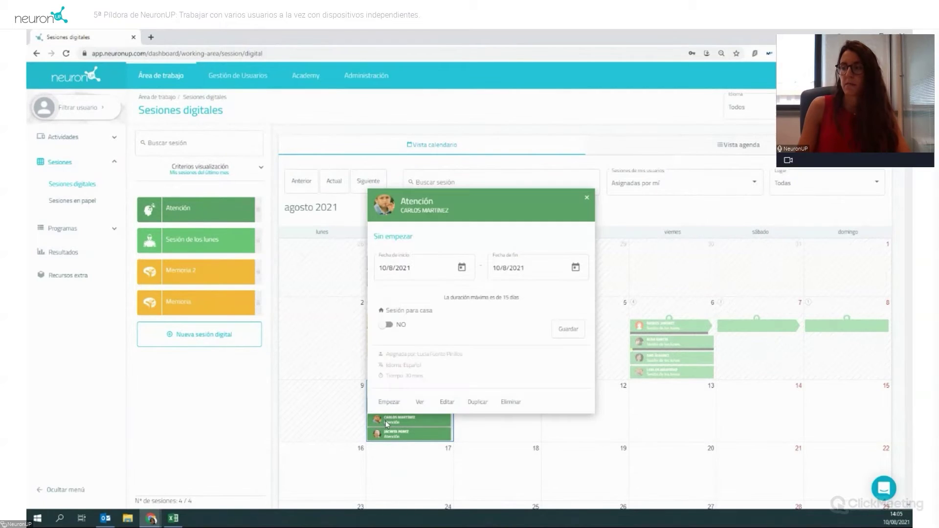
click(390, 402)
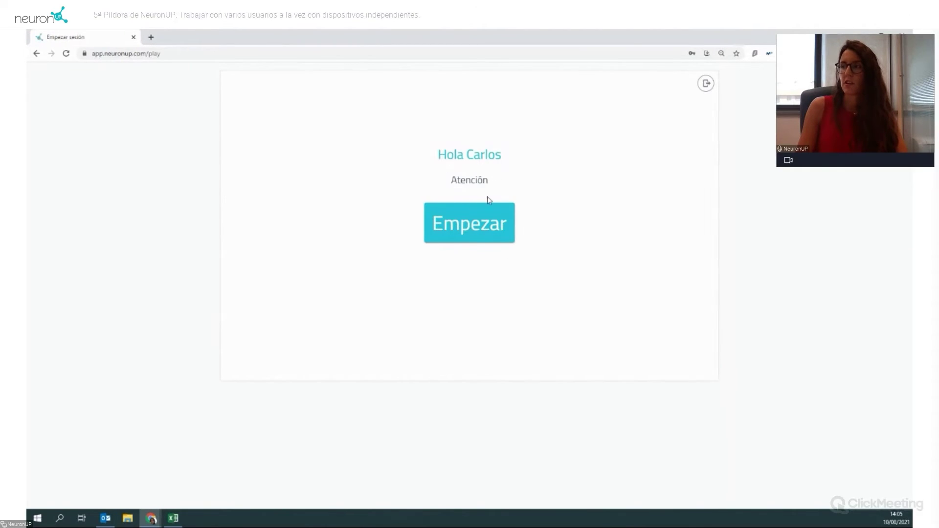
click(462, 228)
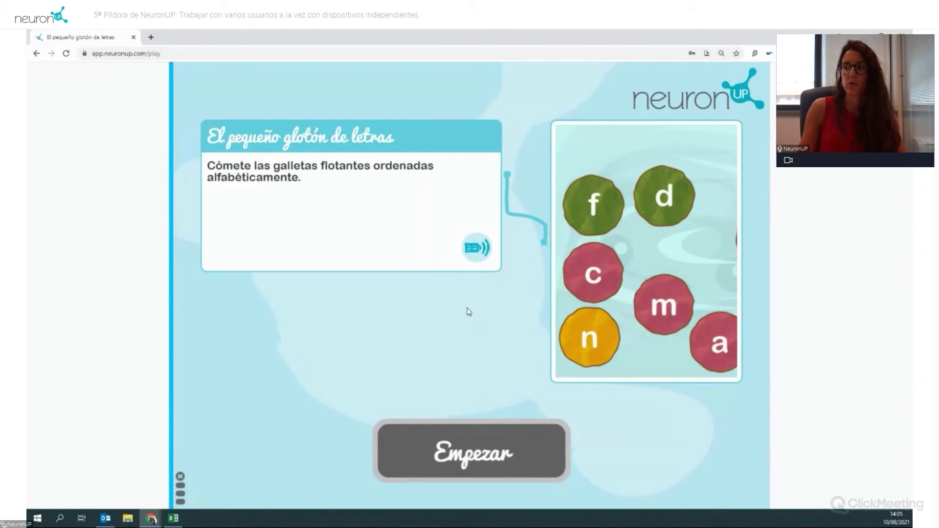
click(462, 443)
click(483, 281)
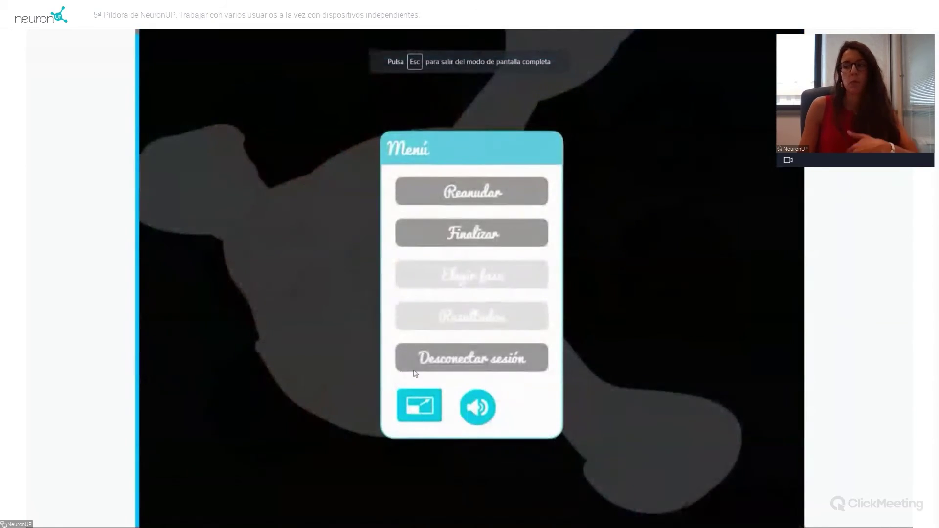
Step: Disconnect the second user's session and sign in again with the saved professional account's e-mail and password
click(467, 357)
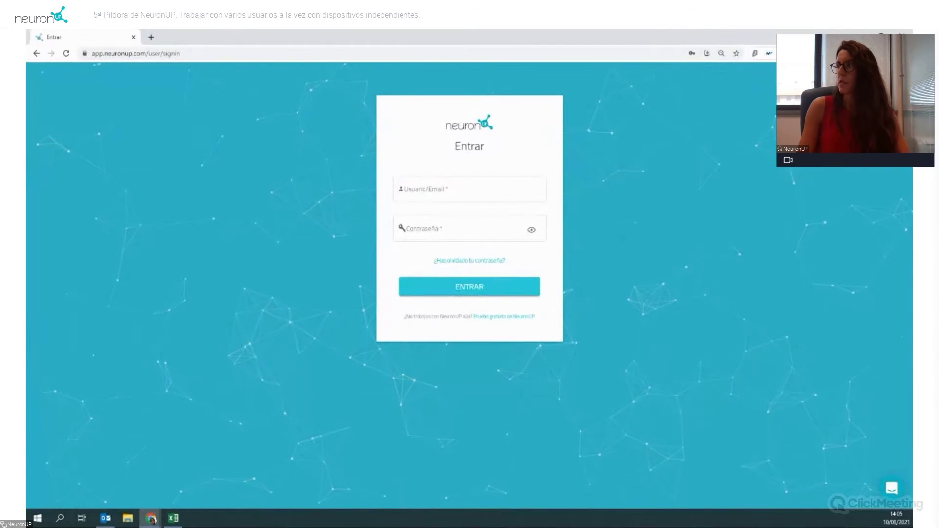
key(ctrl+shift+y)
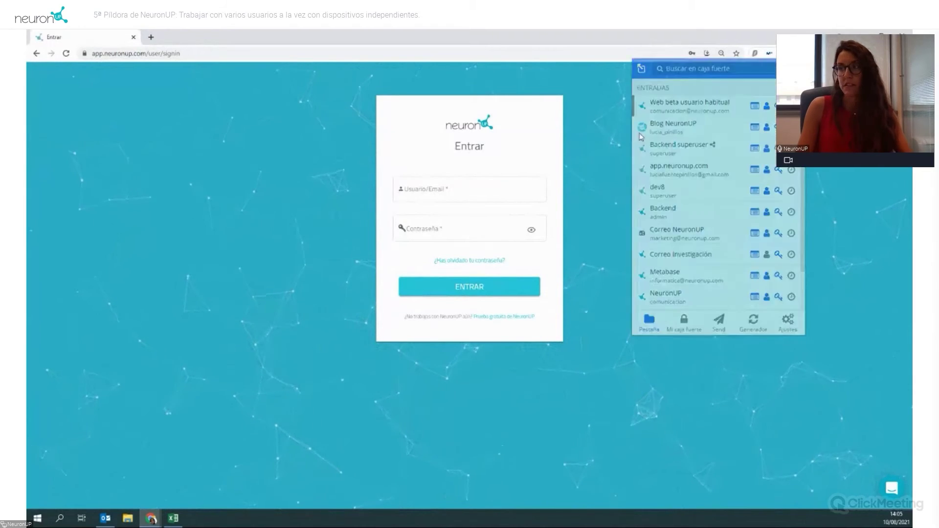
click(732, 299)
click(472, 293)
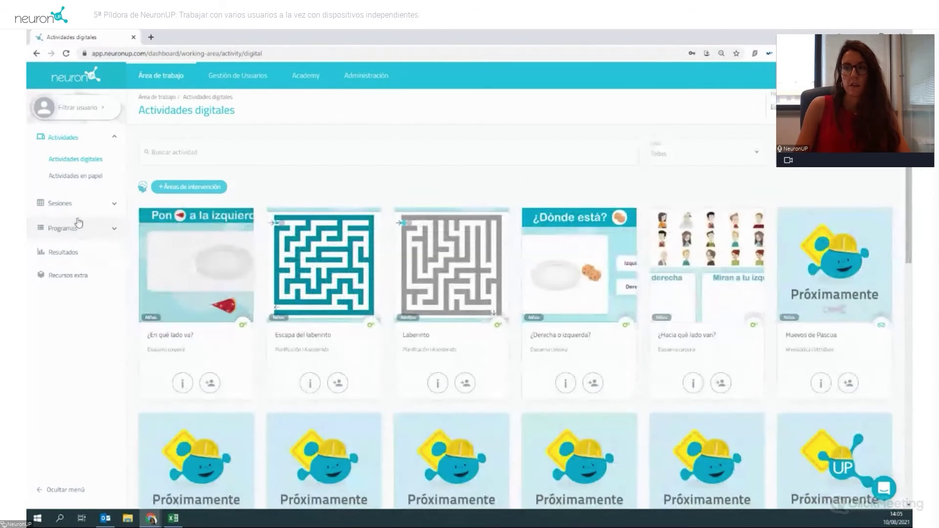
Step: Start the third user's Atención session from the 10 August calendar entry and launch El pequeño glotón de letras
click(73, 203)
click(69, 184)
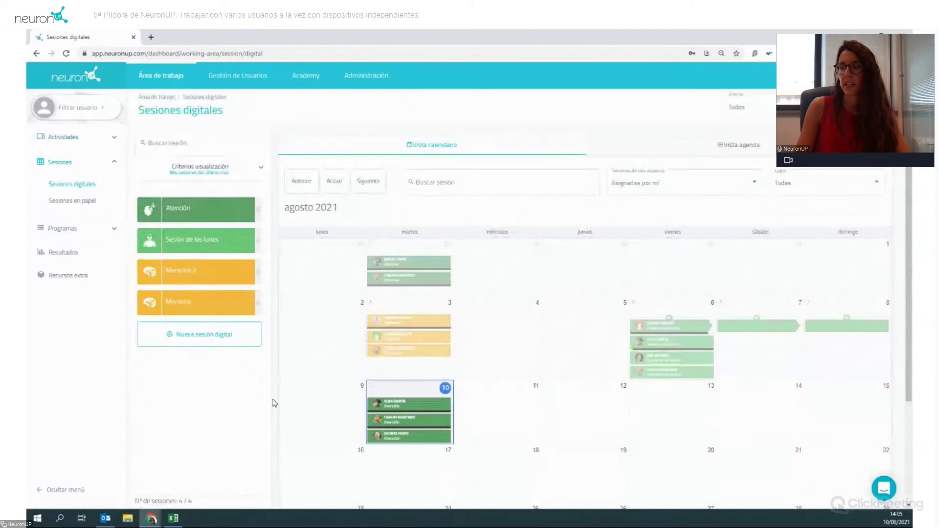
click(389, 439)
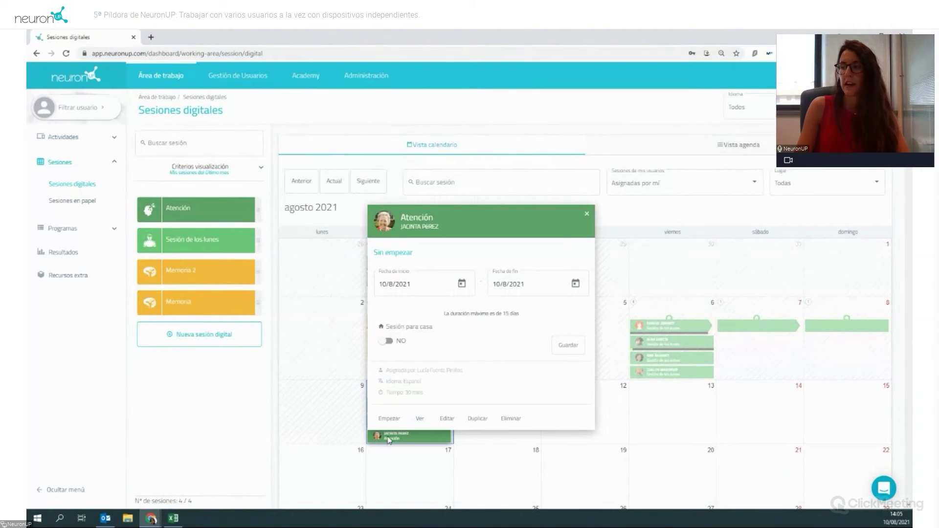
click(389, 419)
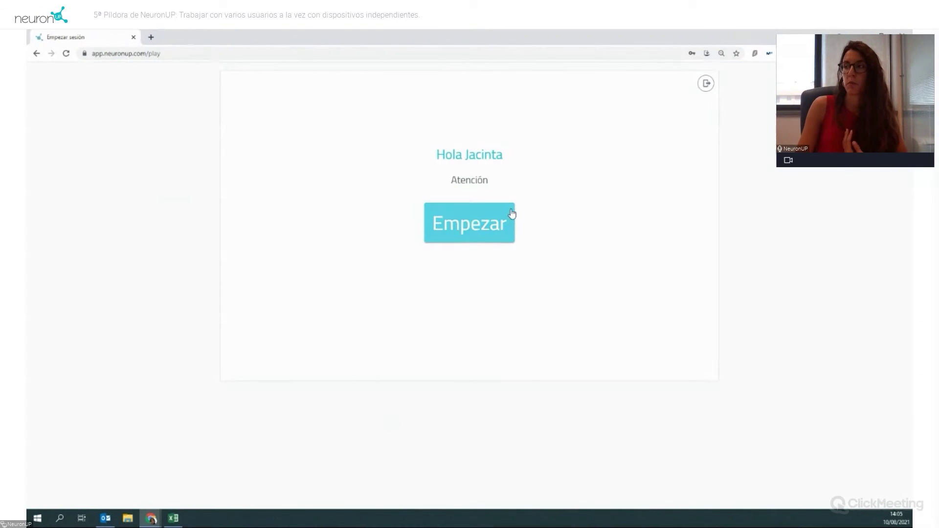
click(485, 224)
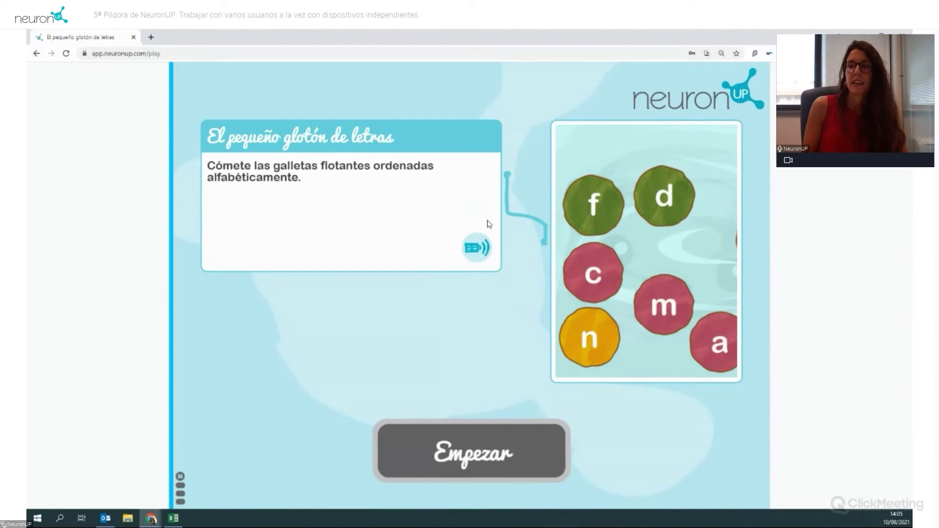
click(458, 449)
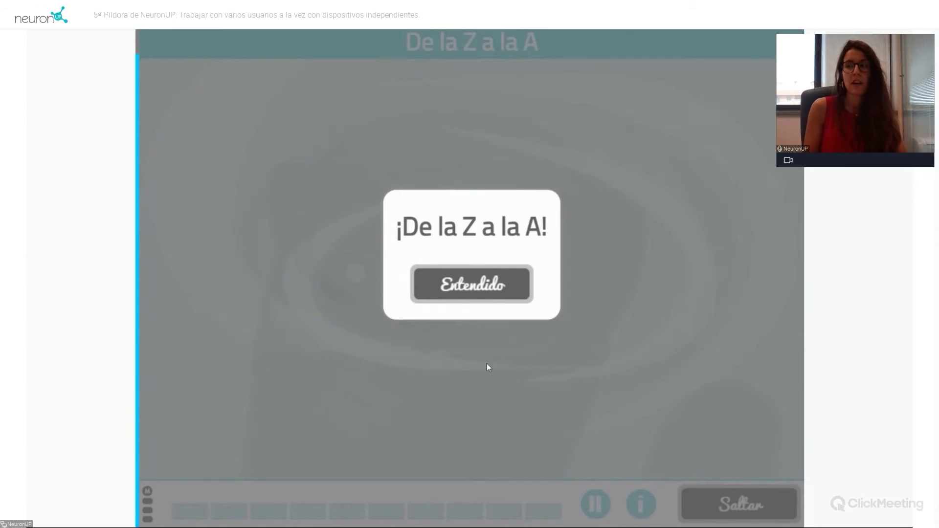
click(484, 293)
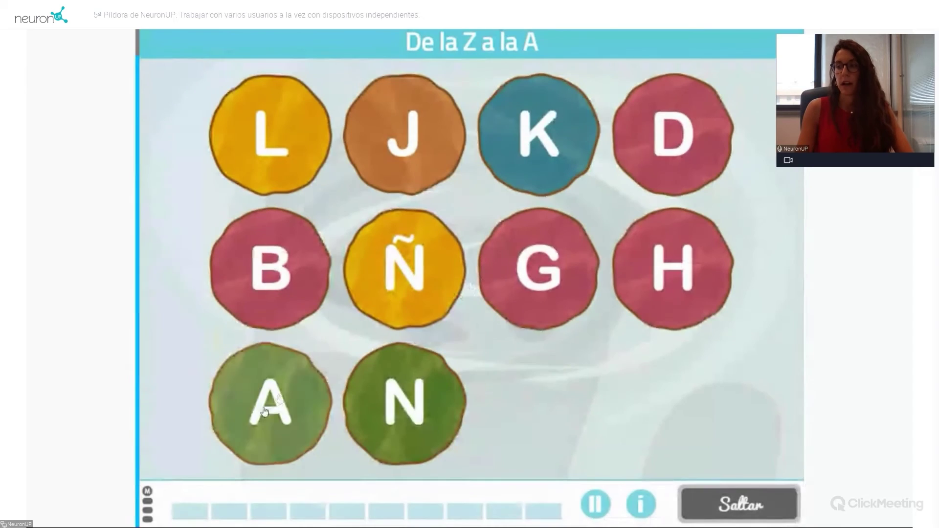
Step: Disconnect the third user's session and log in once more with the saved account e-mail and password
click(146, 491)
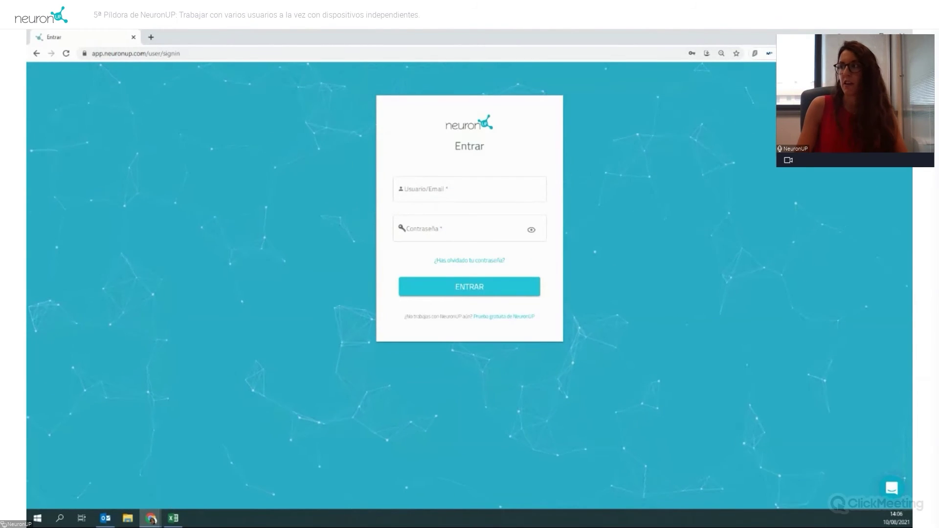
click(769, 53)
click(691, 126)
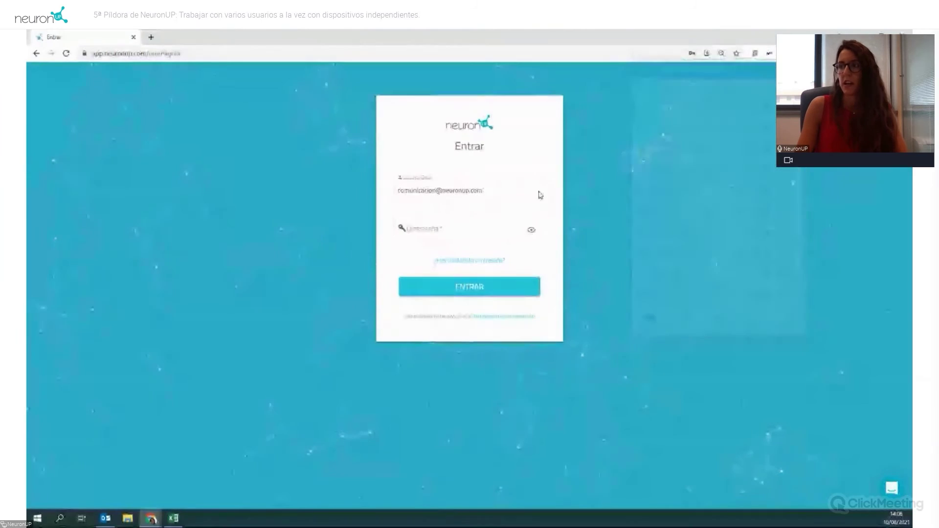
click(452, 292)
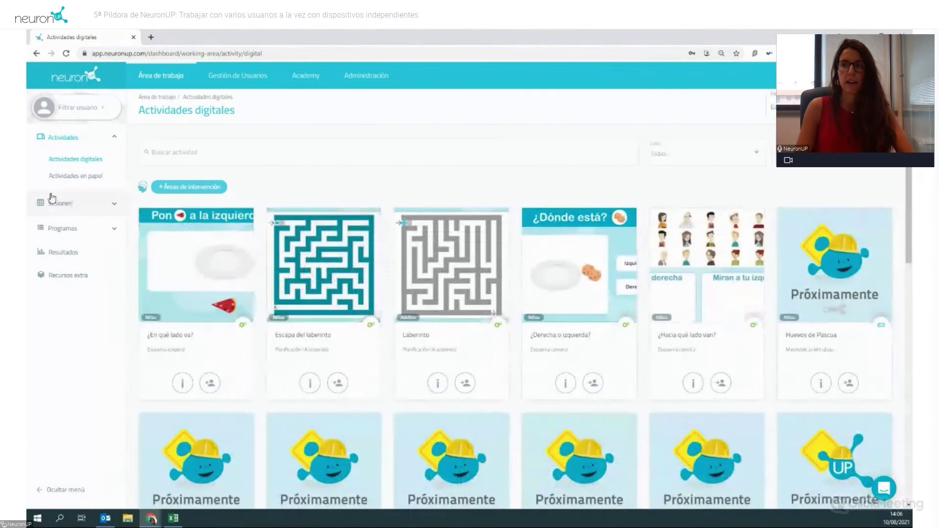
Step: Return to the digital sessions calendar and review the three Atención sessions on 10 August
click(69, 203)
click(73, 184)
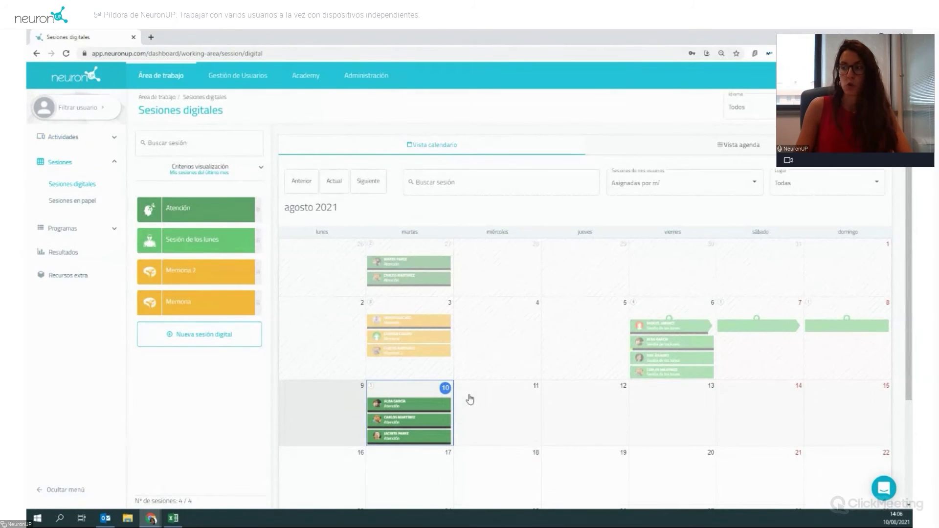
scroll(469, 400, down, 2)
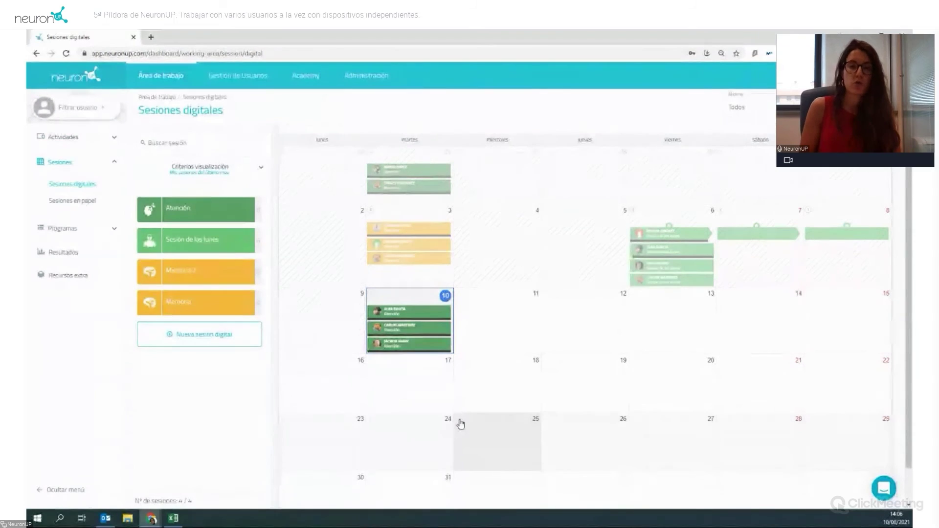